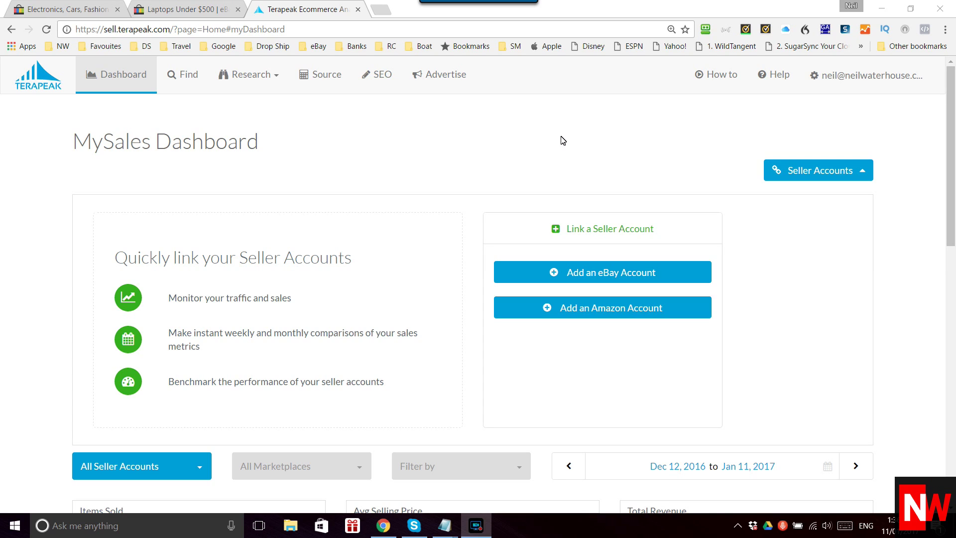
Open Competitor Research from the Research menu on the MySales Dashboard.
click(265, 76)
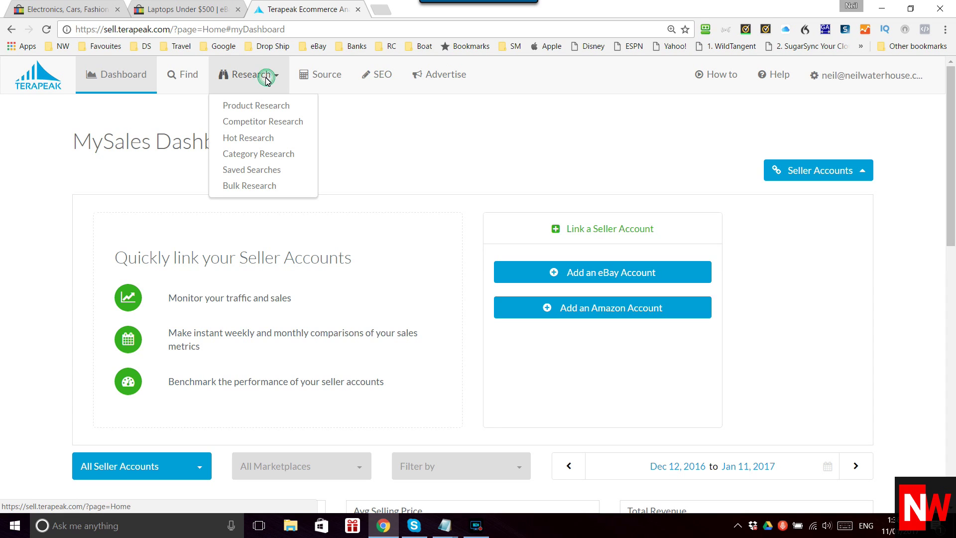
click(271, 128)
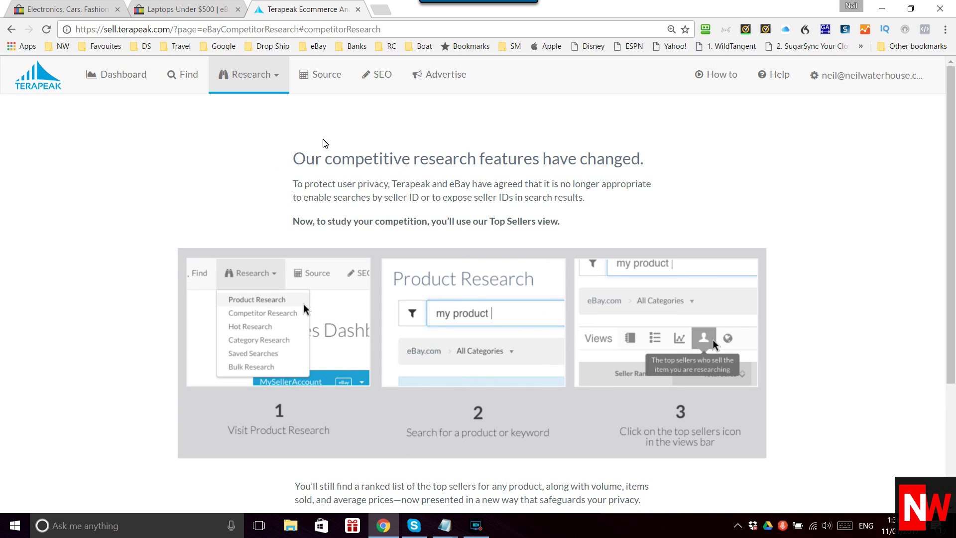
Scroll past the changed-features notice and continue to Product Research for eBay.com.au.
scroll(463, 207, down, 2)
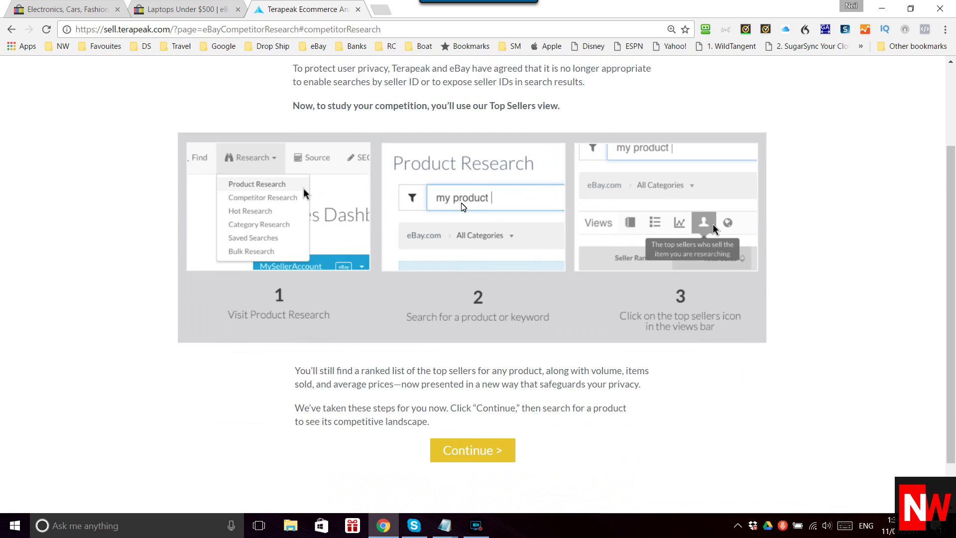
scroll(463, 207, down, 1)
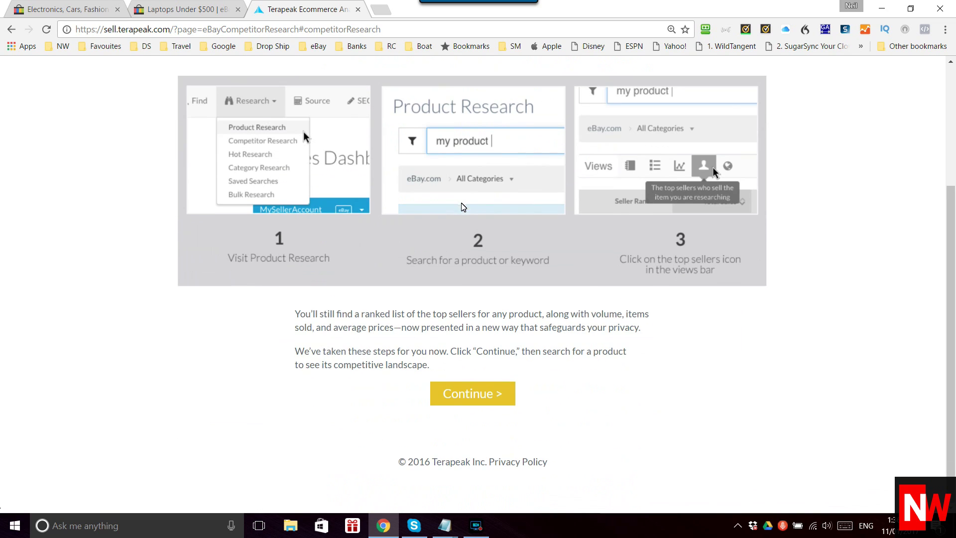
click(476, 399)
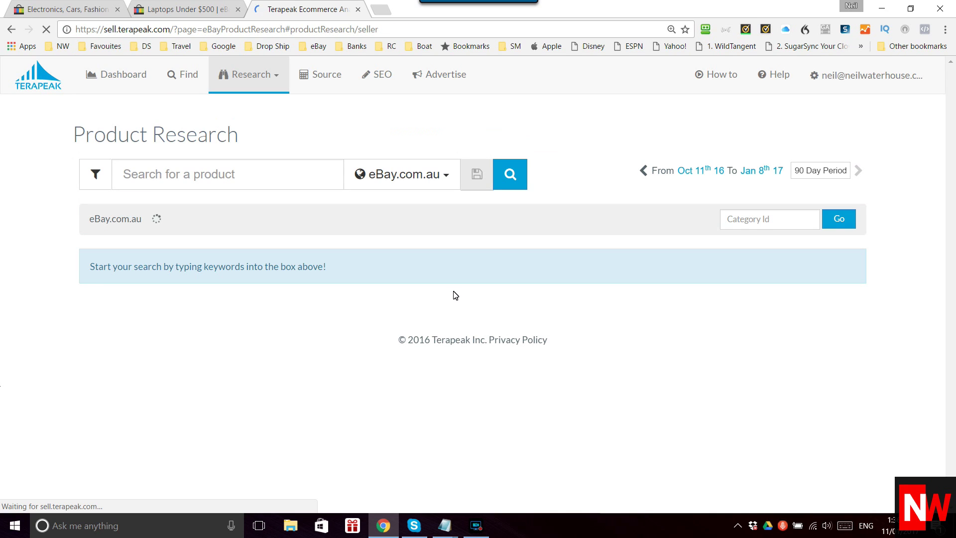
click(277, 82)
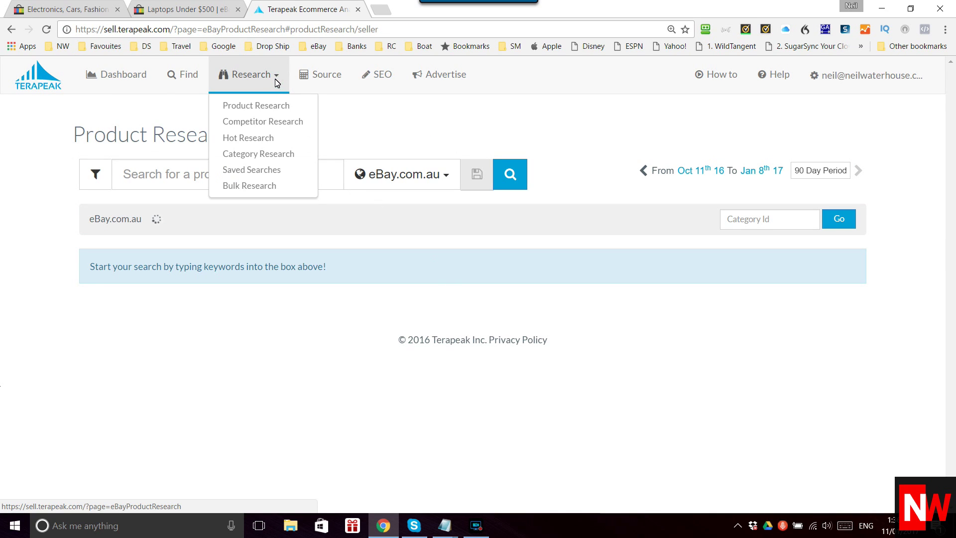
Open Product Research and search eBay.com.au for 'solar pane'.
click(256, 107)
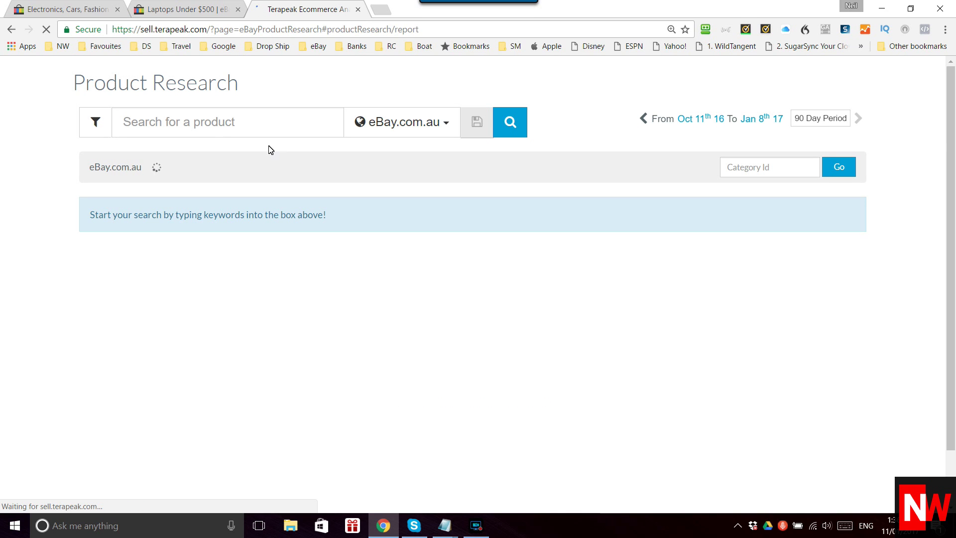
click(199, 123)
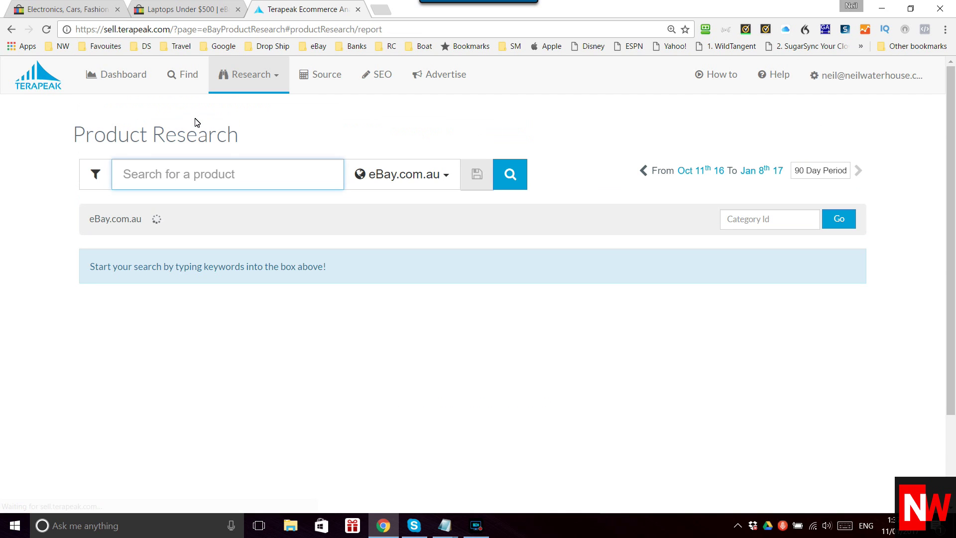
text(sol)
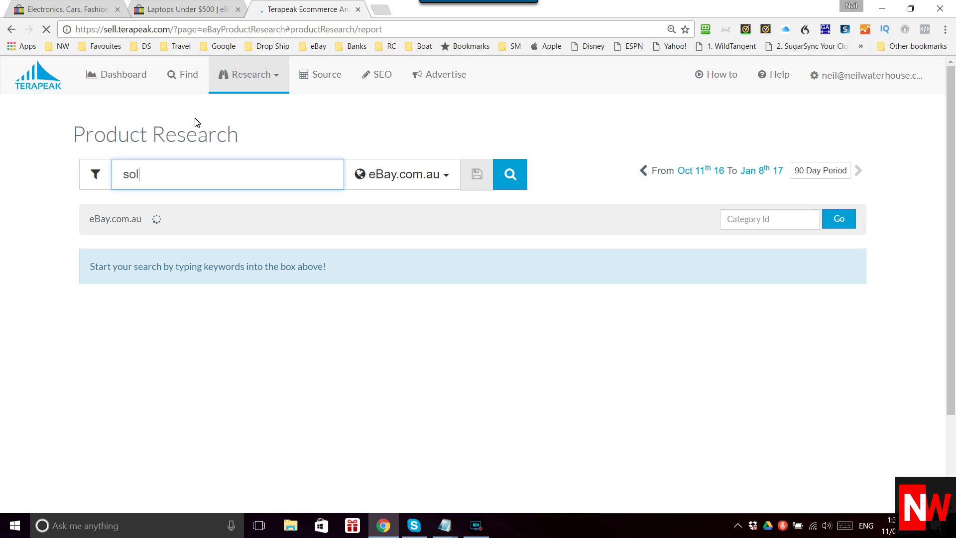
text(ar panel)
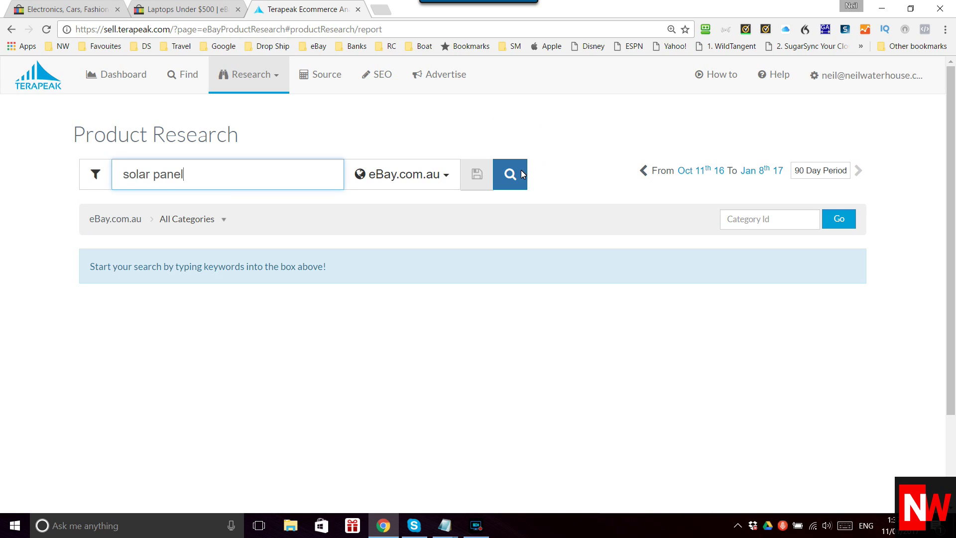
click(521, 174)
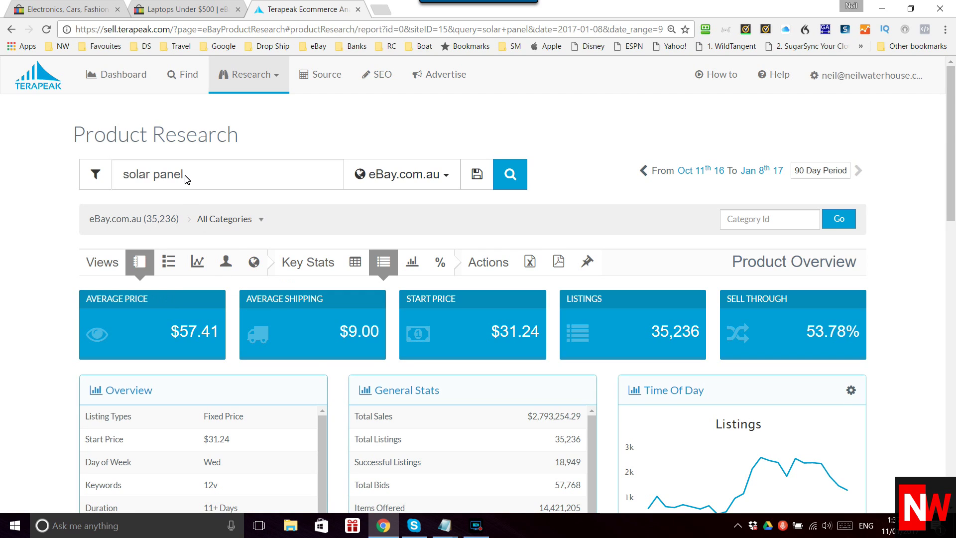
Switch the solar panel results from the overview to the Top Sellers view.
click(230, 262)
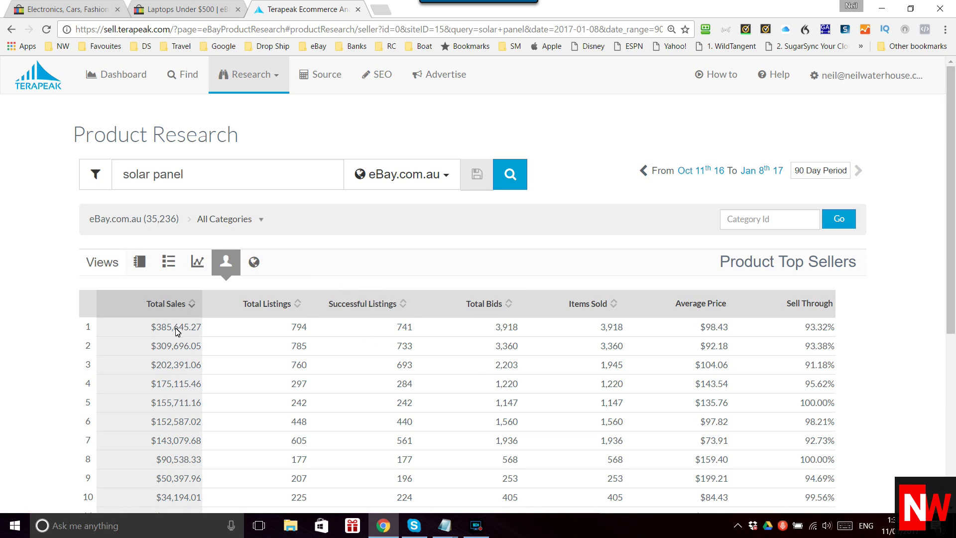
Scroll the ten-seller table, from $385,645.27 down to $34,194.01 total sales.
scroll(168, 369, down, 5)
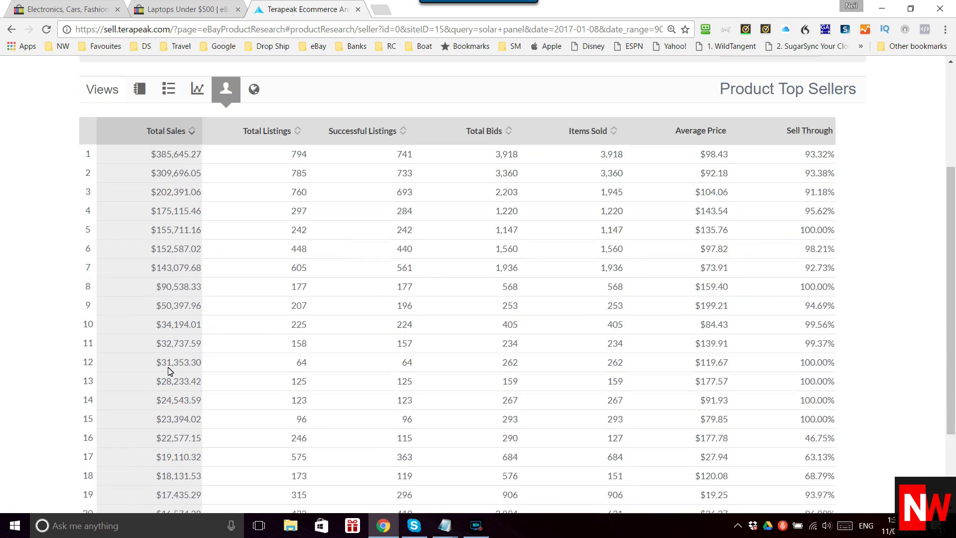
scroll(169, 363, up, 5)
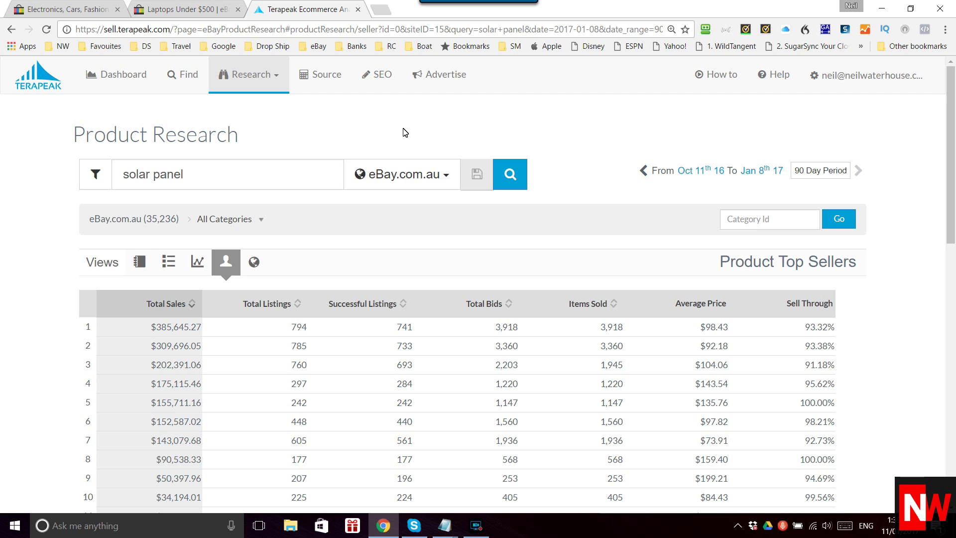
Go to eBay and open Advanced Search on the Items by seller form.
click(69, 12)
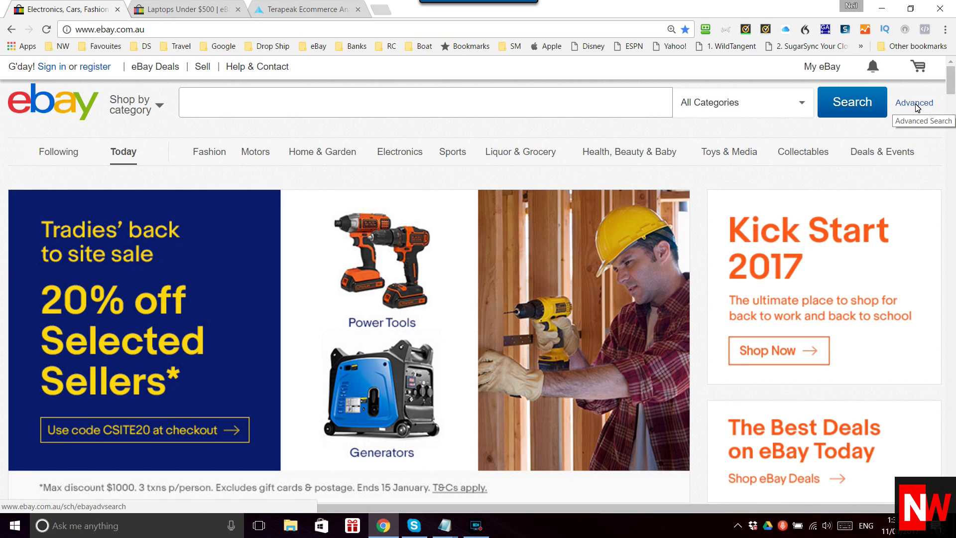
click(914, 103)
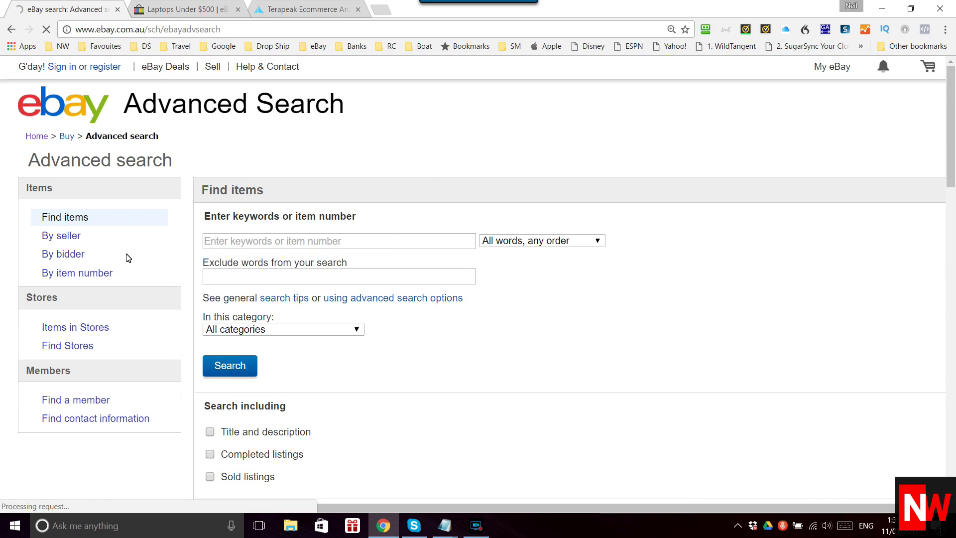
click(65, 238)
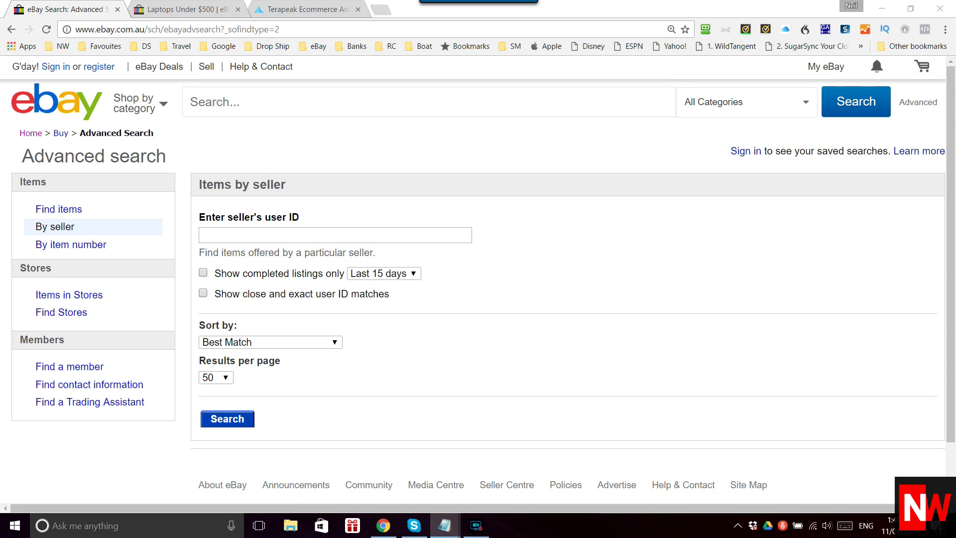
Paste the top seller's user ID into the seller field and search, giving 796 results.
click(246, 237)
right_click(246, 237)
click(279, 310)
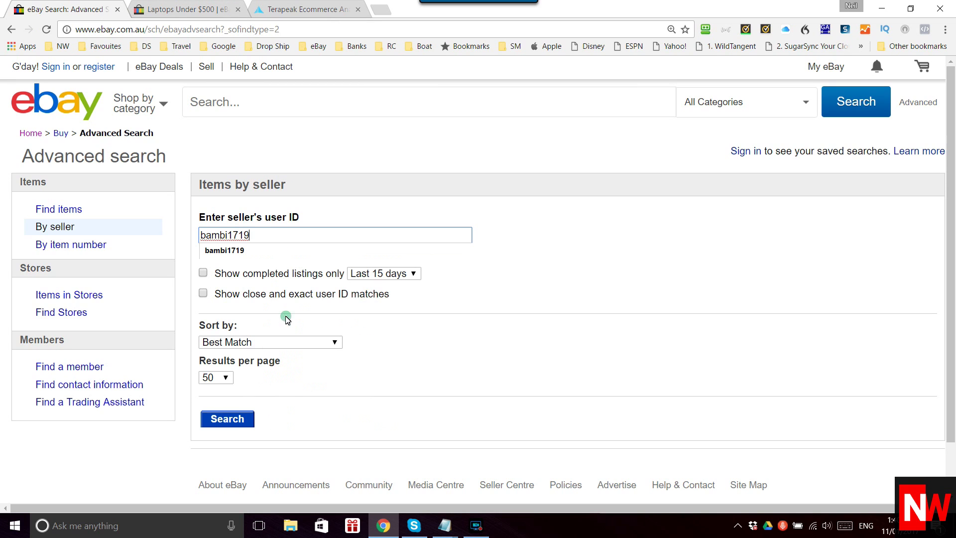
click(239, 423)
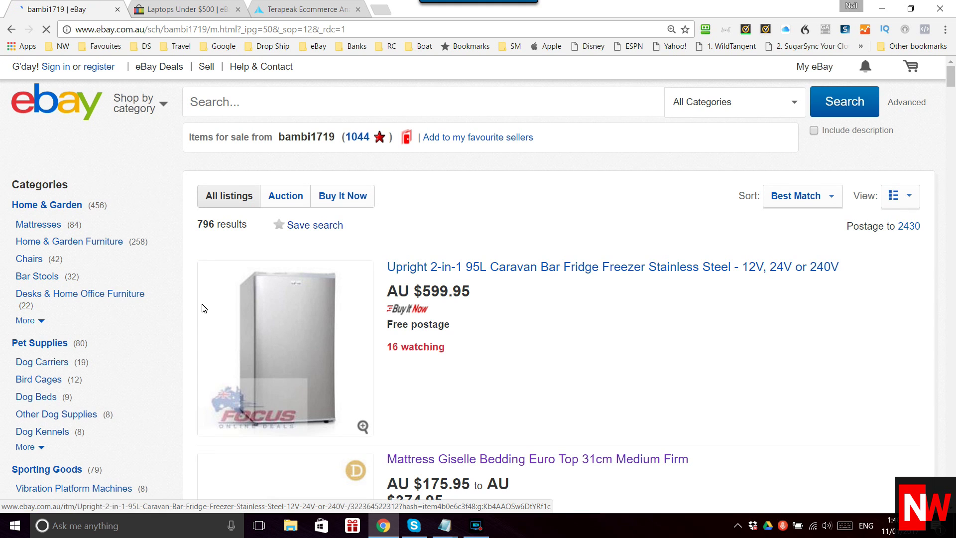
Filter the seller's items to Sold listings only, leaving 115 results.
scroll(204, 308, down, 3)
scroll(204, 308, down, 3)
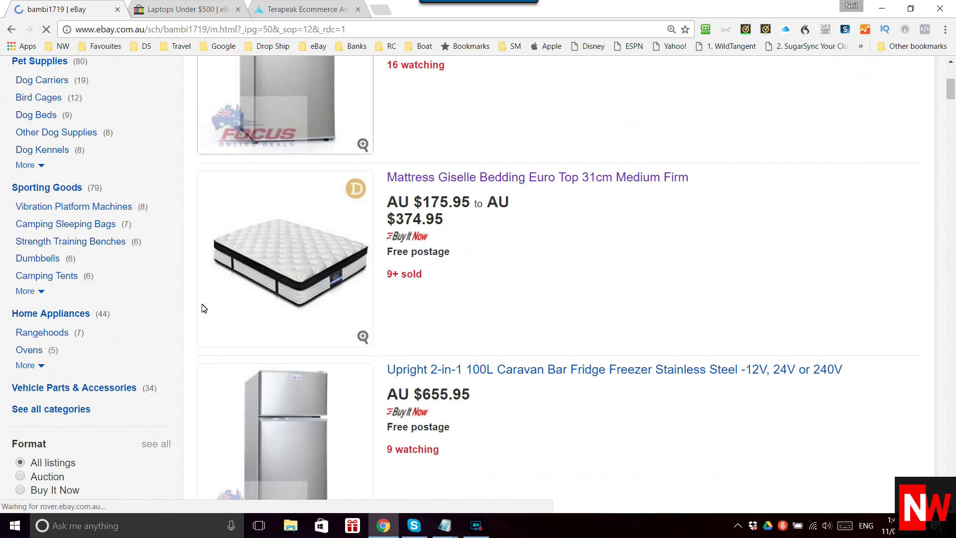
scroll(185, 333, down, 1)
scroll(79, 390, down, 4)
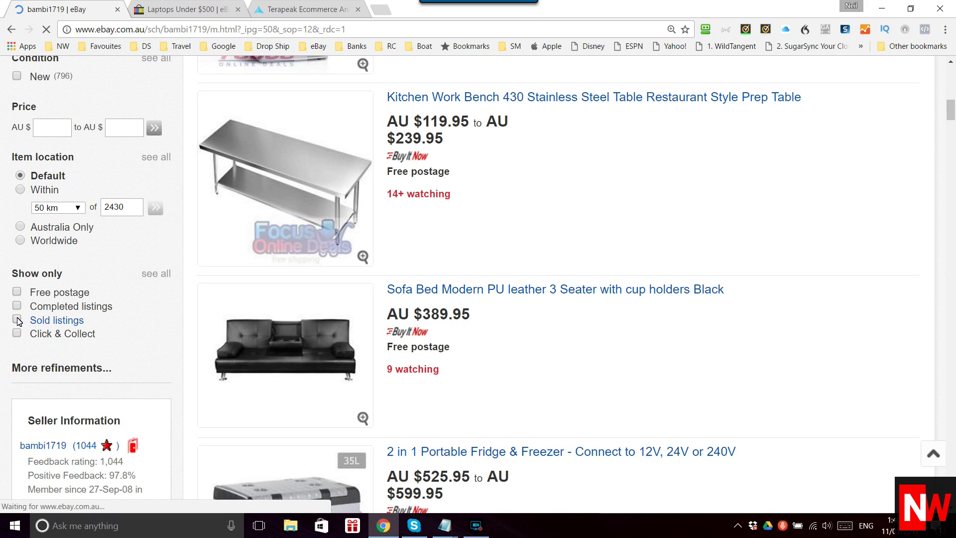
click(18, 322)
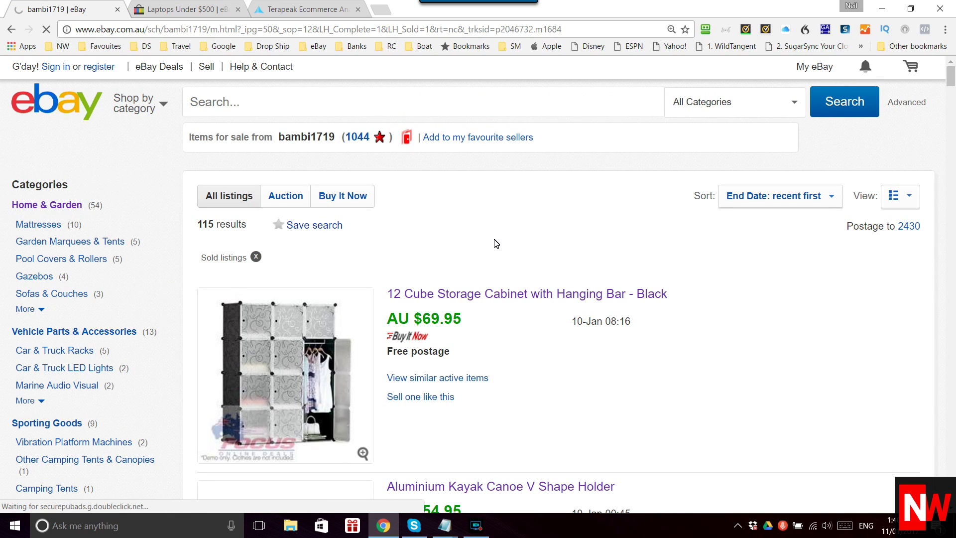
click(323, 145)
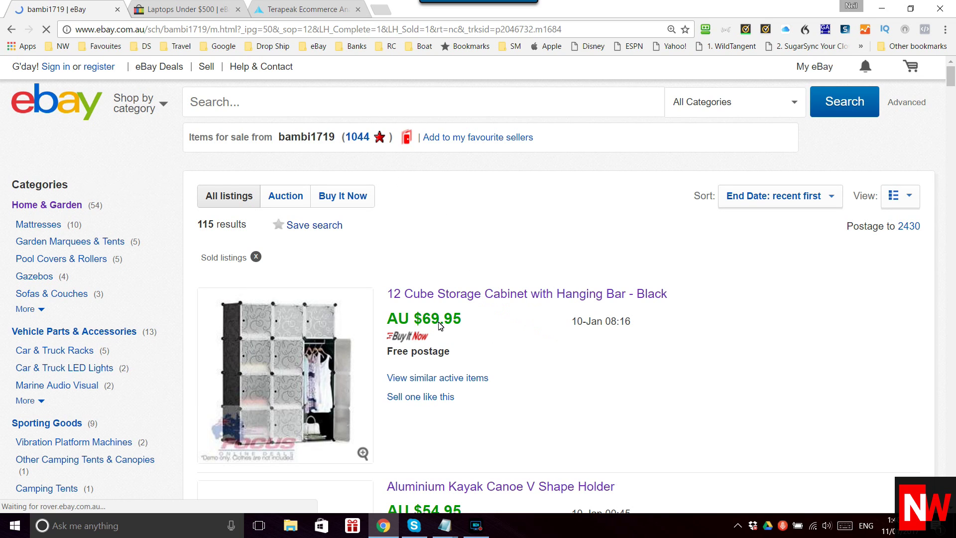
scroll(506, 360, down, 5)
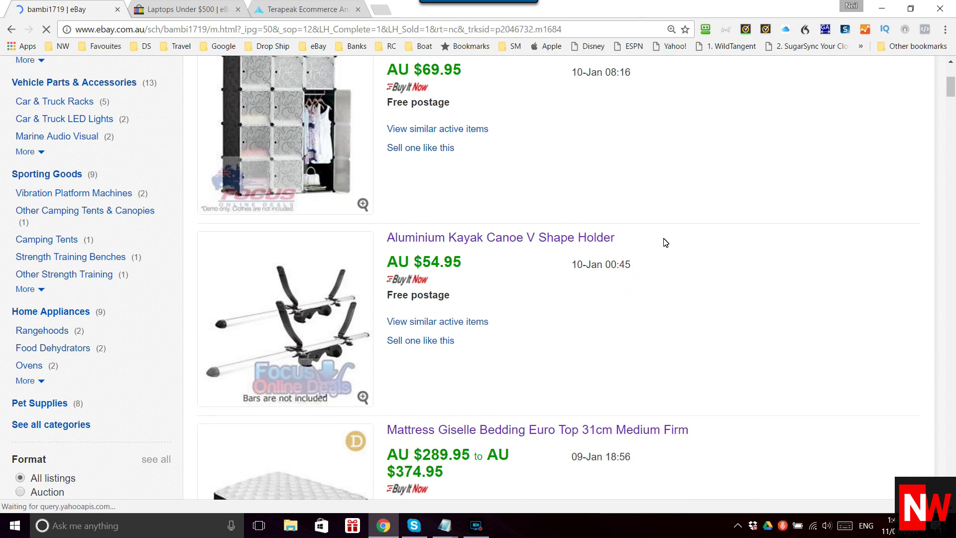
scroll(602, 229, down, 2)
scroll(602, 228, up, 6)
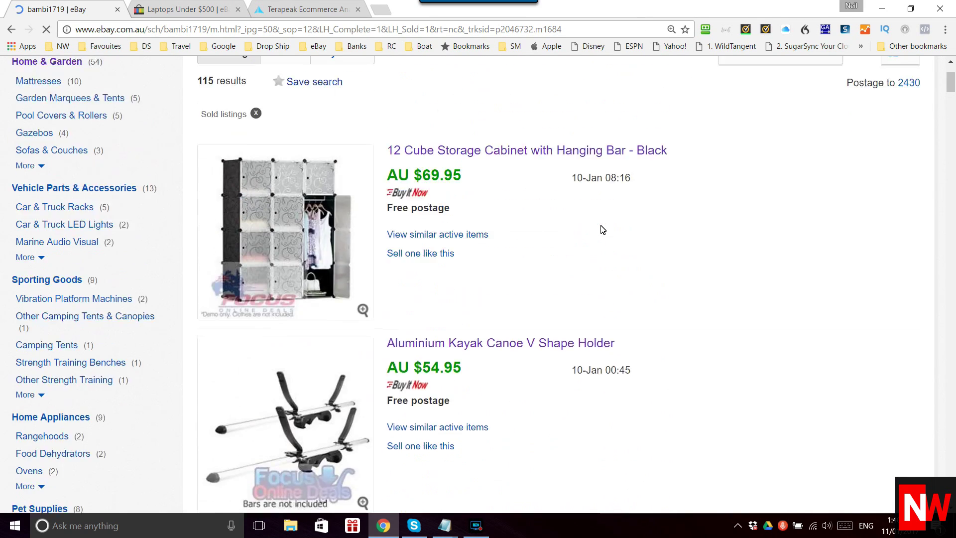
scroll(792, 167, down, 1)
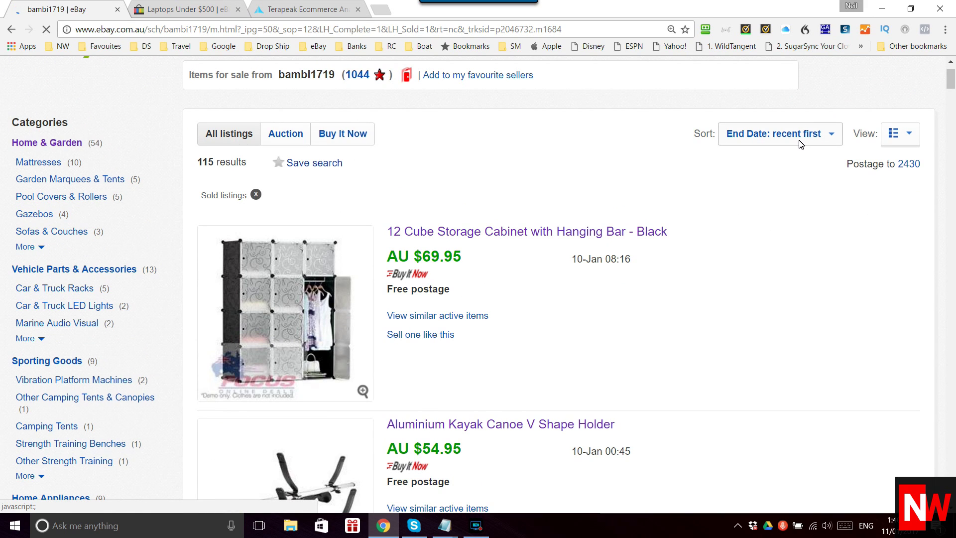
click(800, 144)
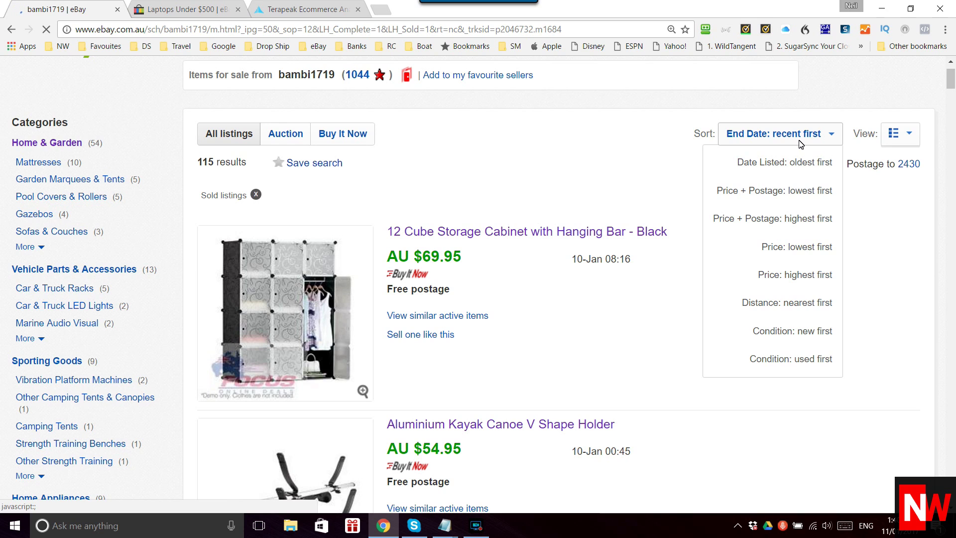
click(587, 171)
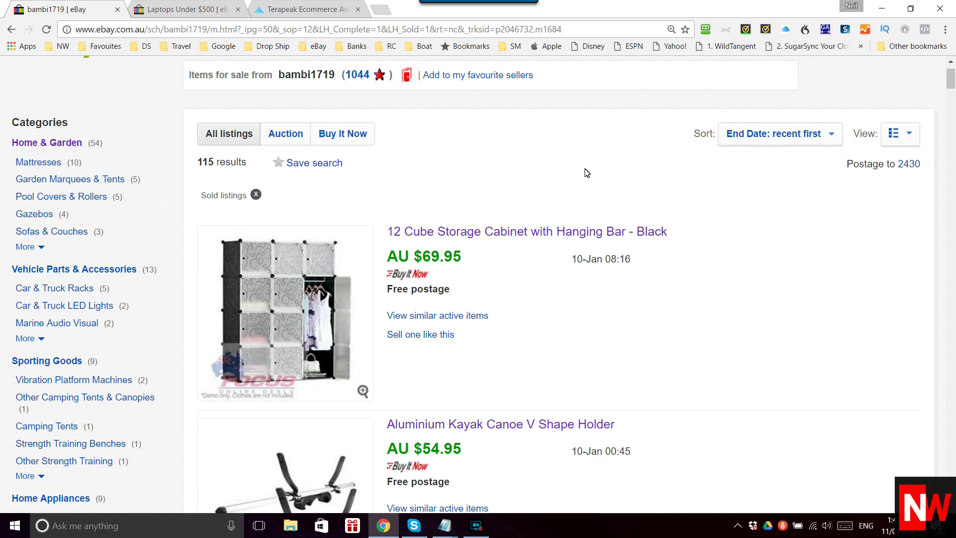
scroll(602, 225, down, 6)
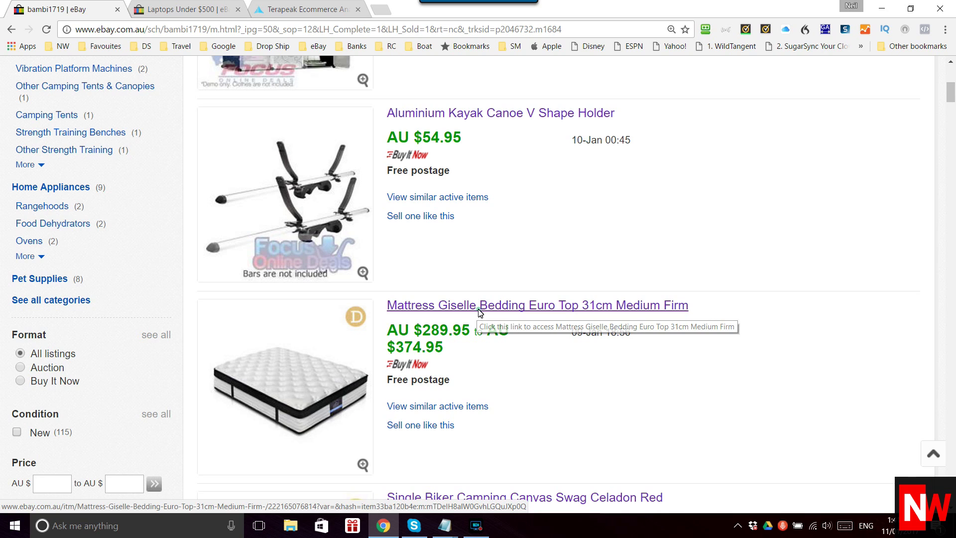
Open the Mattress Giselle Bedding Euro Top 31cm listing, view its 17-sold purchase history, then go back.
click(479, 311)
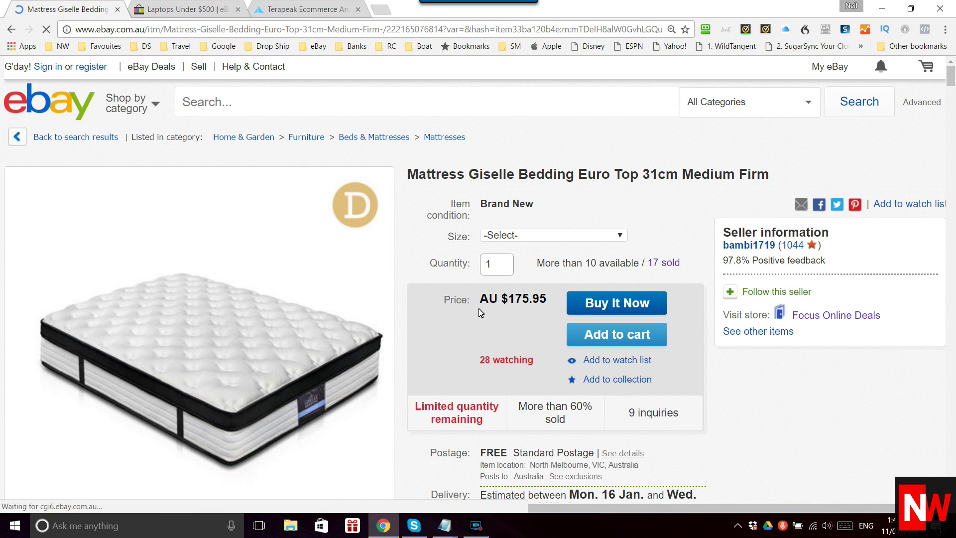
click(666, 265)
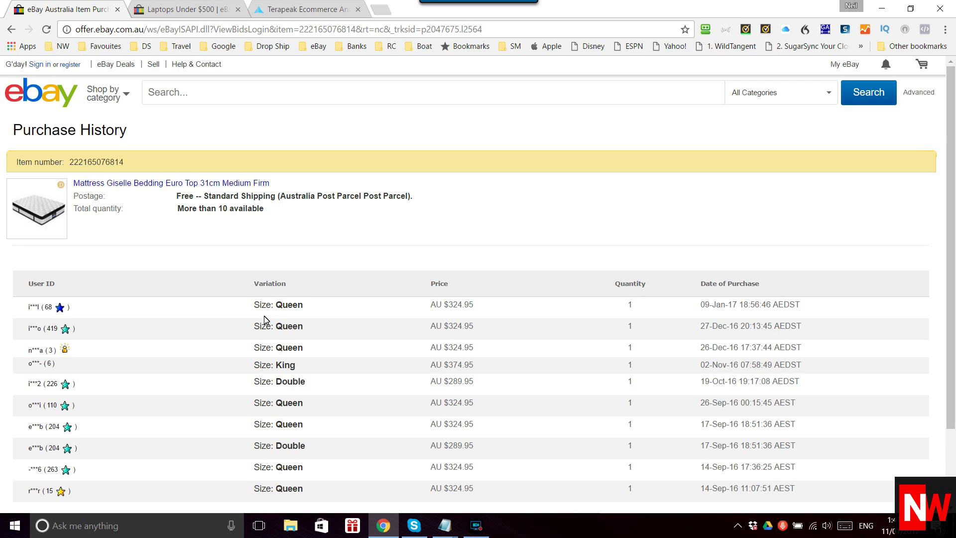
click(15, 31)
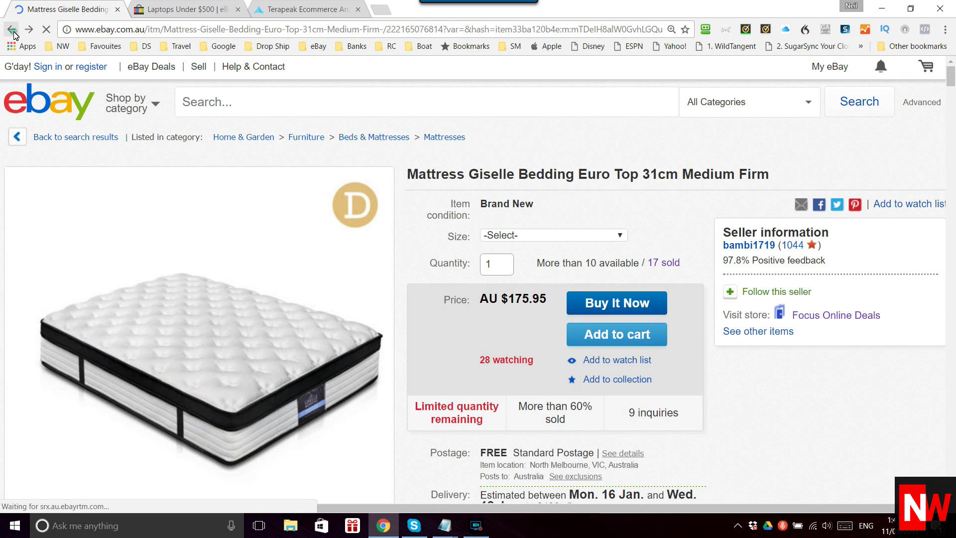
Return to the seller's sold items and scroll down and back up through them.
key(alt+Right)
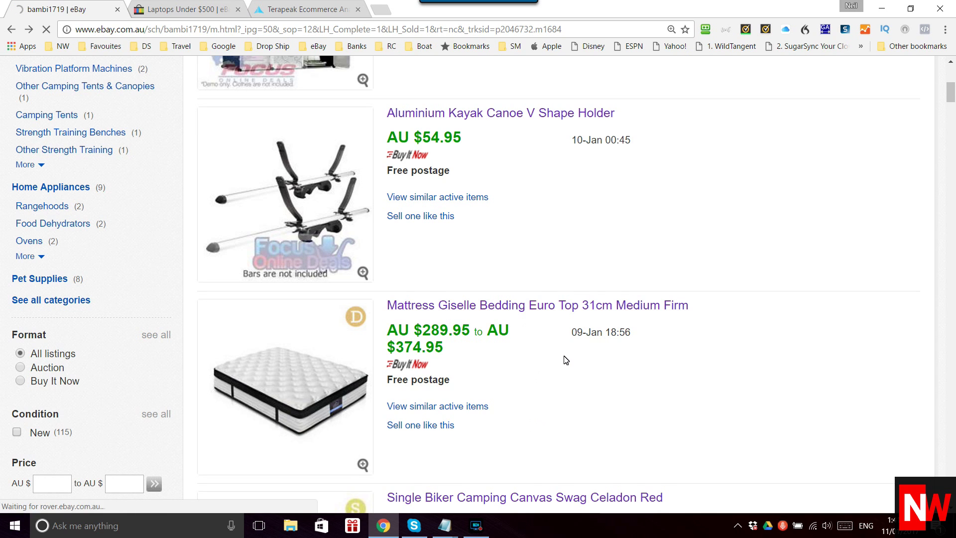
scroll(566, 360, down, 5)
scroll(566, 360, down, 2)
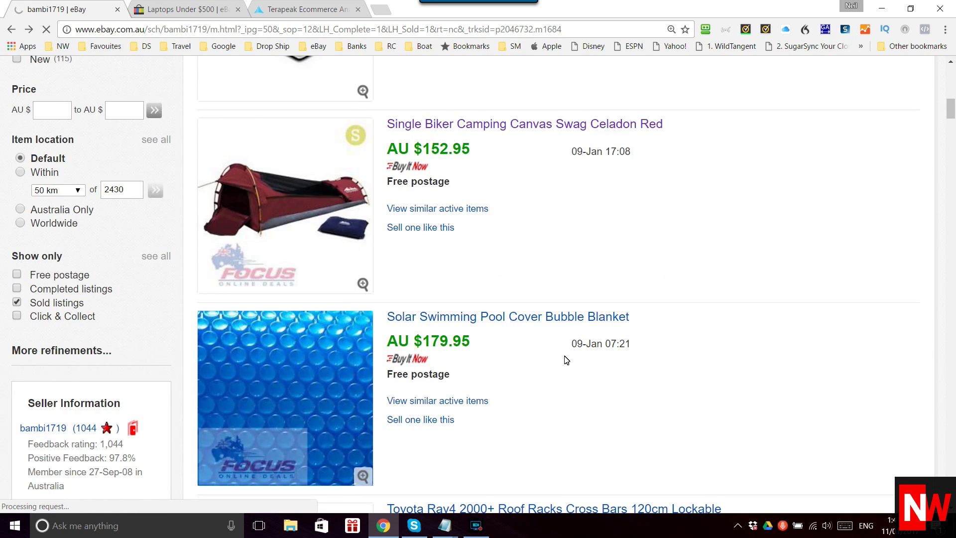
scroll(566, 359, down, 9)
scroll(566, 360, down, 5)
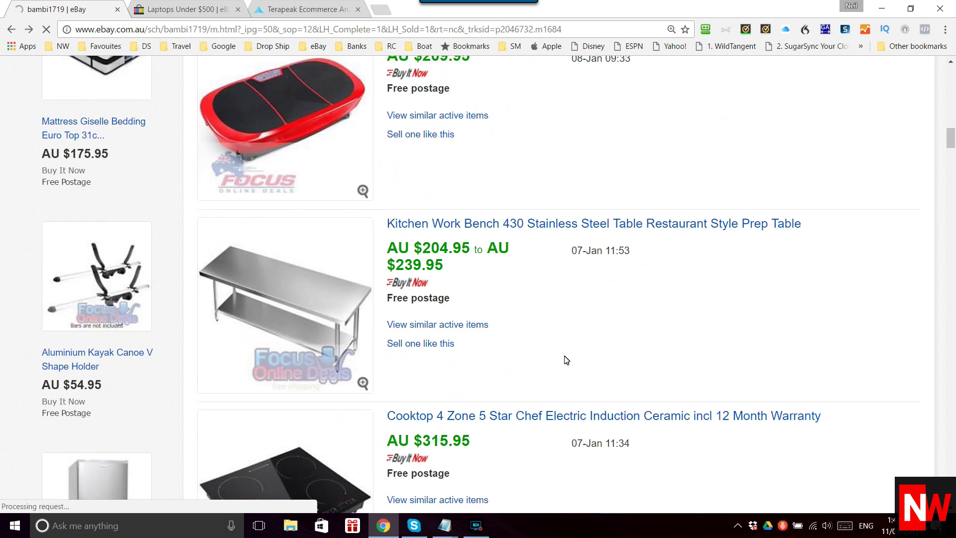
scroll(529, 349, down, 8)
scroll(529, 349, down, 1)
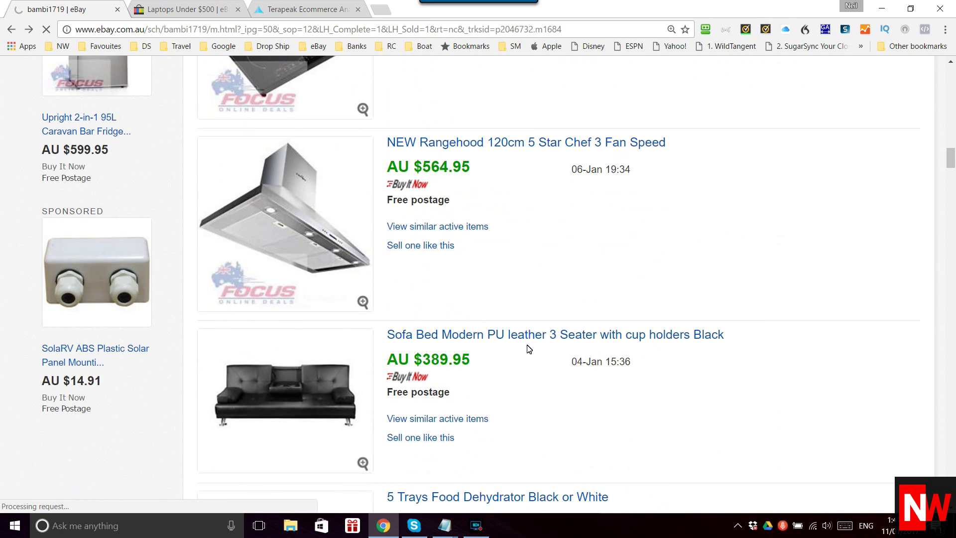
scroll(529, 348, up, 12)
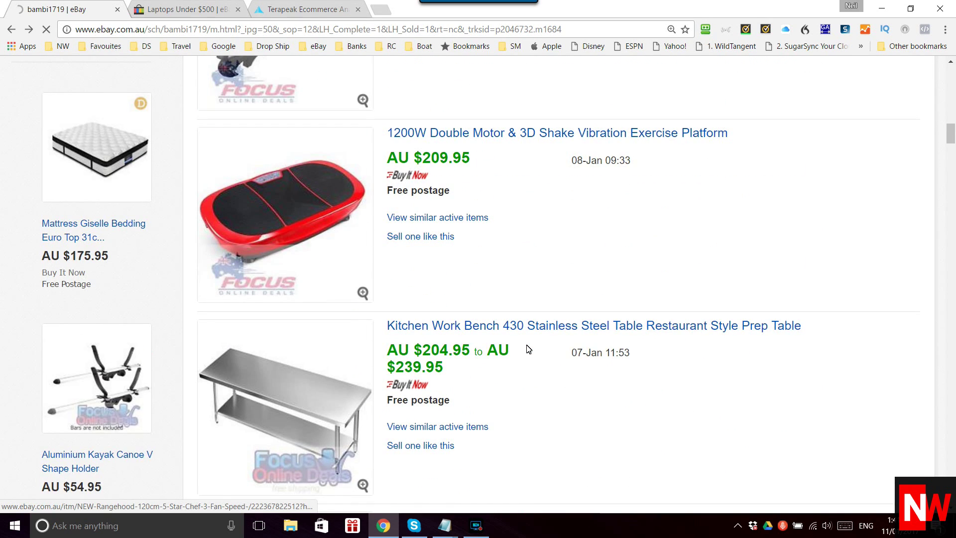
scroll(529, 349, up, 13)
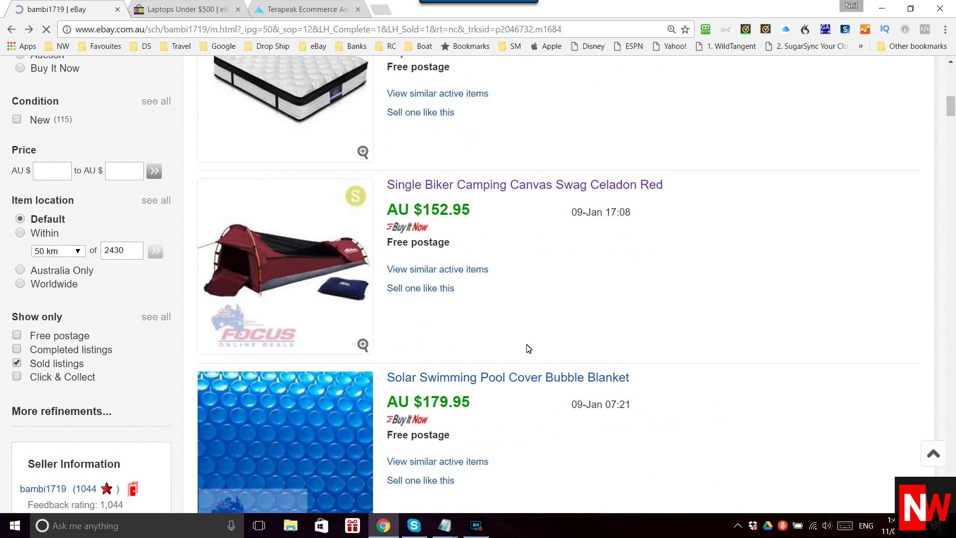
scroll(529, 348, up, 9)
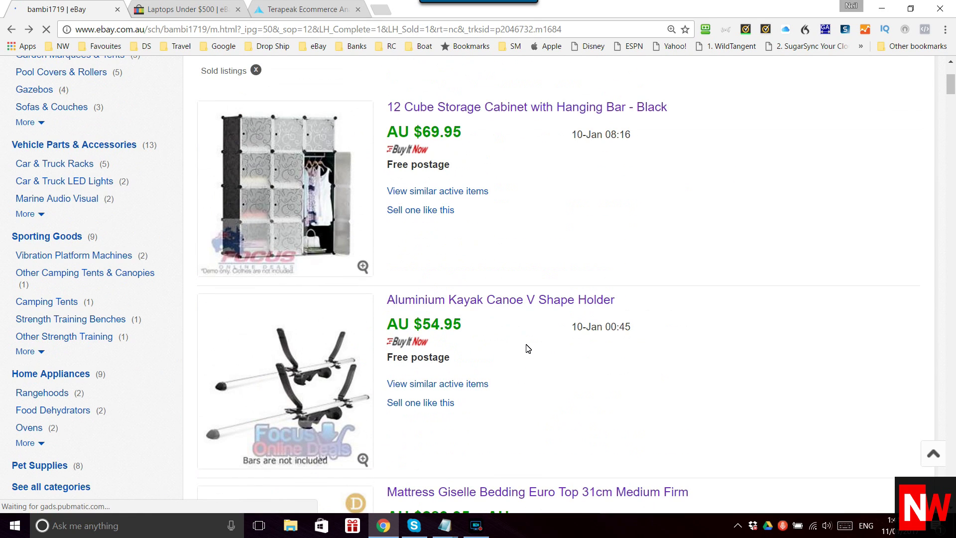
scroll(529, 349, up, 1)
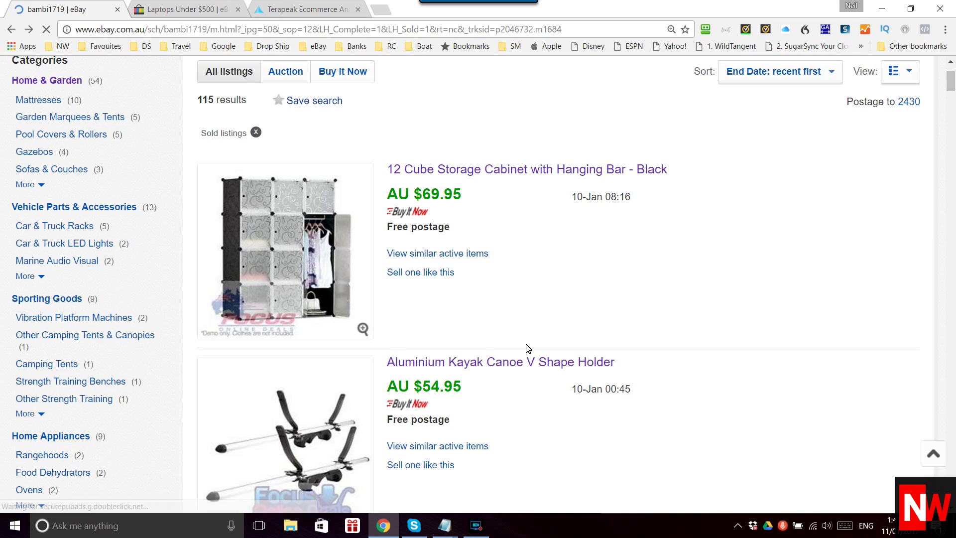